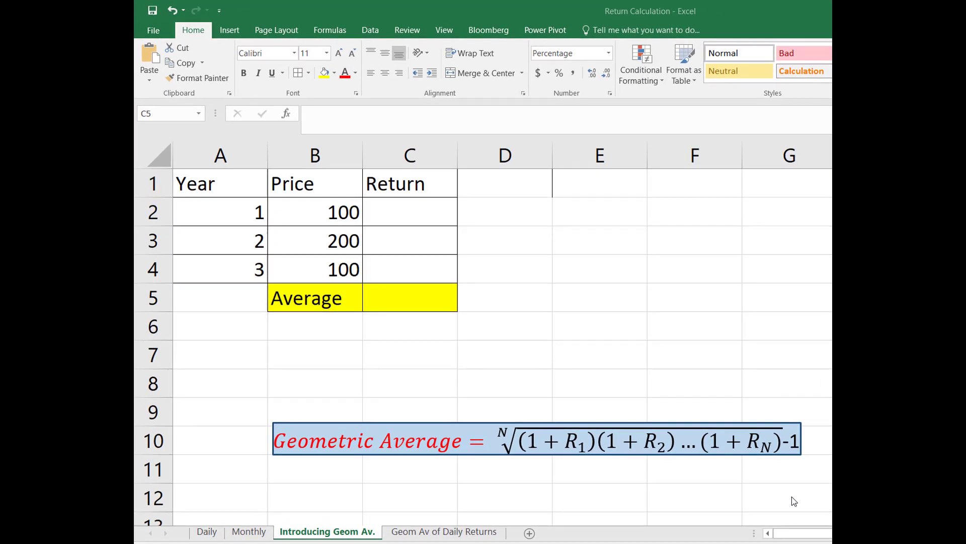
Compute the yearly returns with =B3/B2-1 in C3, filled to C4, giving 100% and -50%
left_click(330, 208)
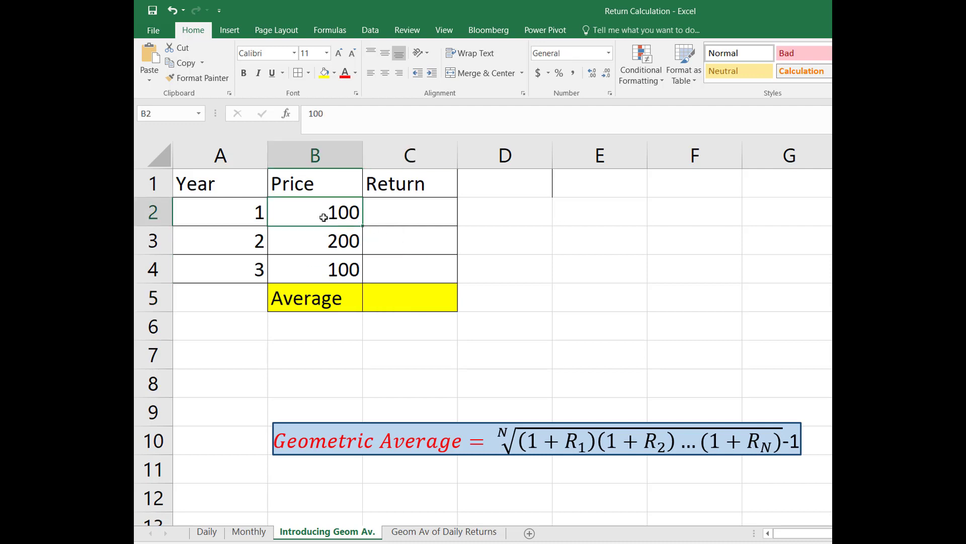
left_click(331, 241)
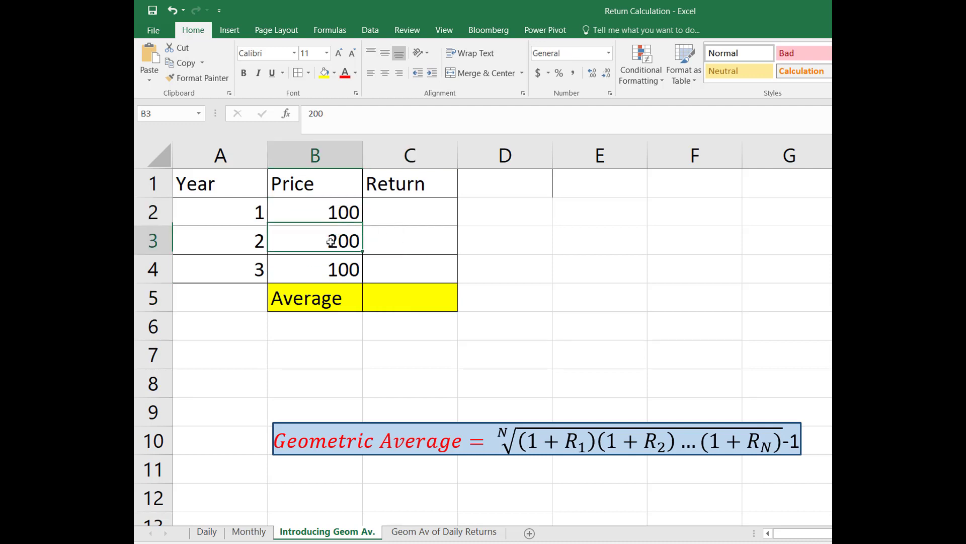
left_click(308, 265)
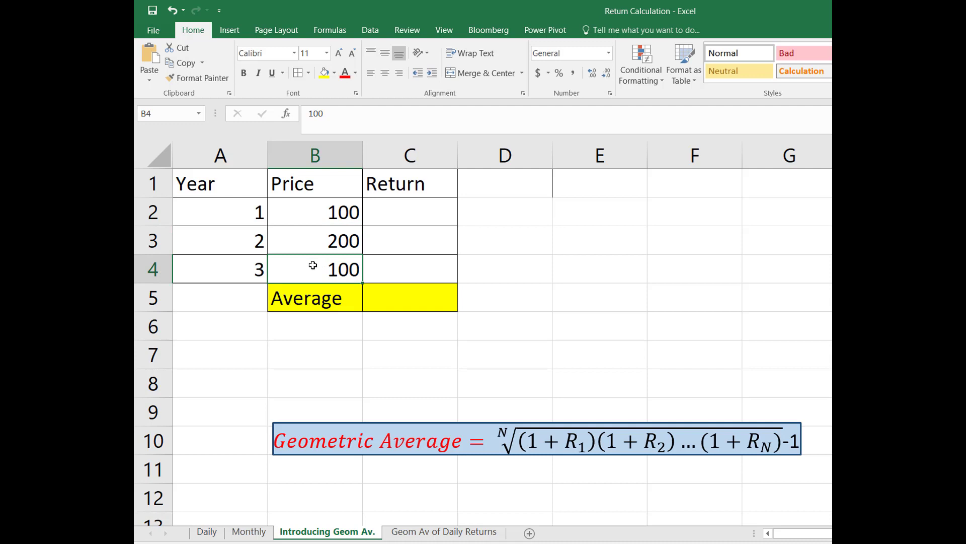
left_click(389, 238)
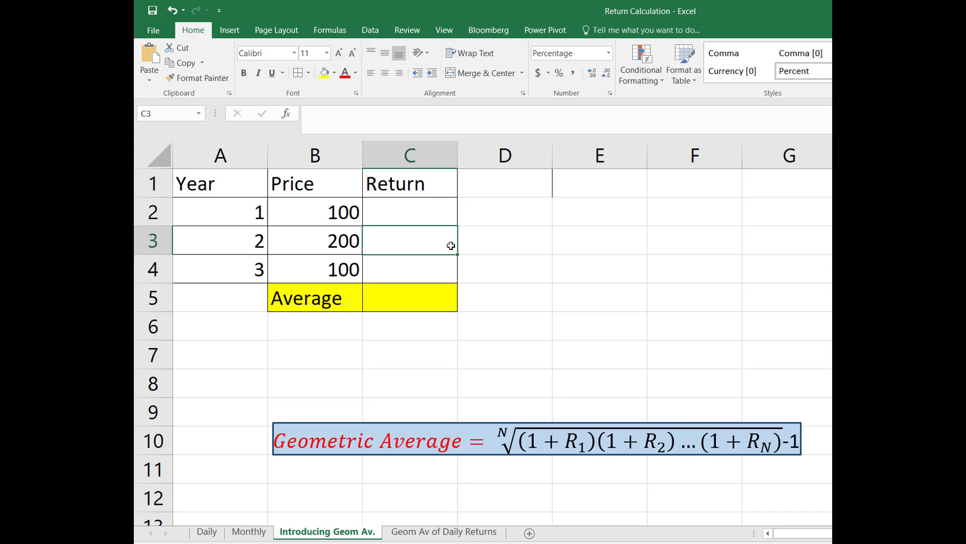
type("=")
key("Left")
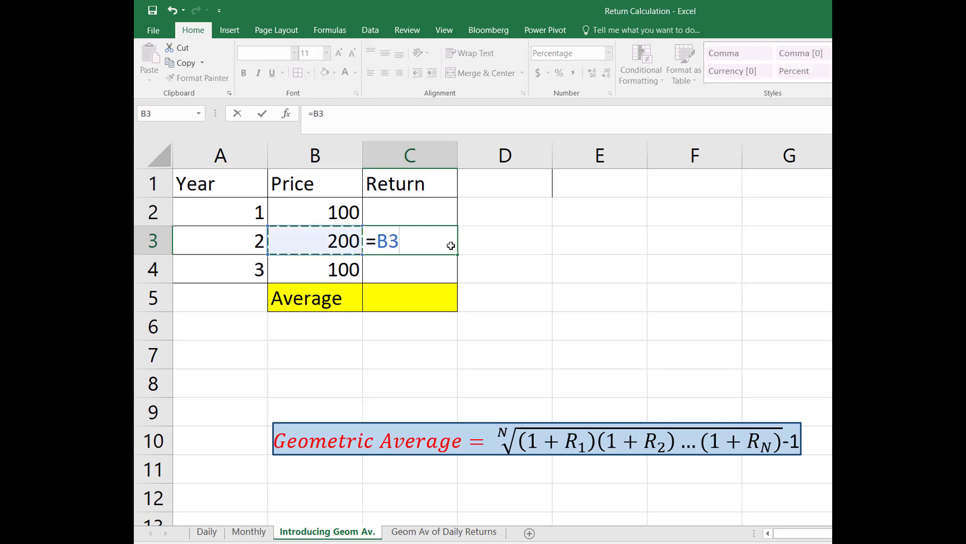
type("/")
key("Up")
key("Left")
type("-1")
key("ctrl+Return")
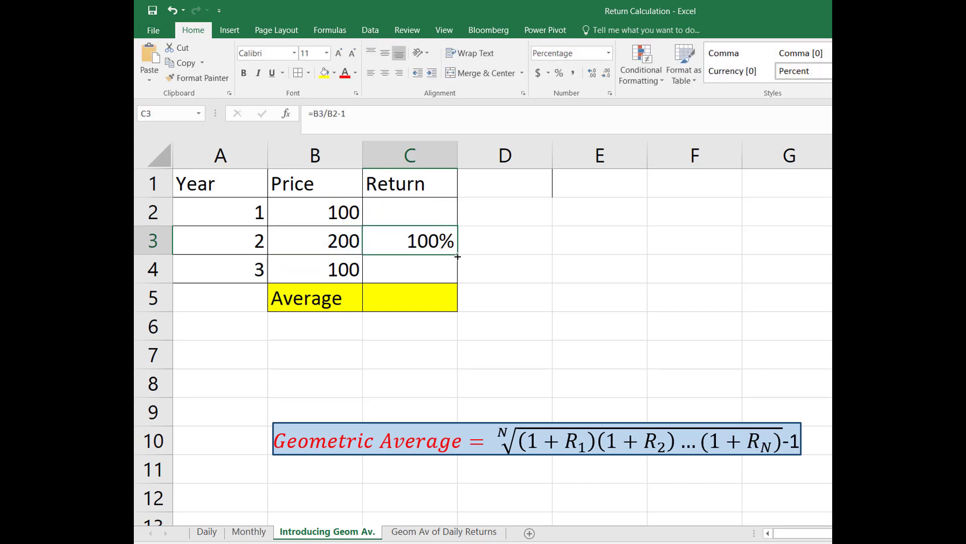
left_click_drag(457, 257, 459, 276)
Enter =AVERAGE(C3:C4) in the yellow Average cell, giving 25%
left_click(421, 300)
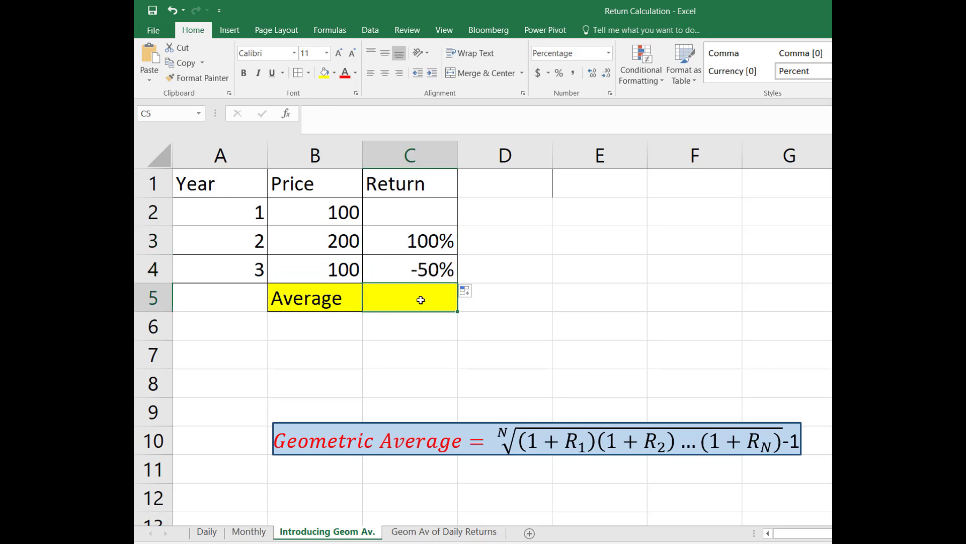
type("=AVERAGE(")
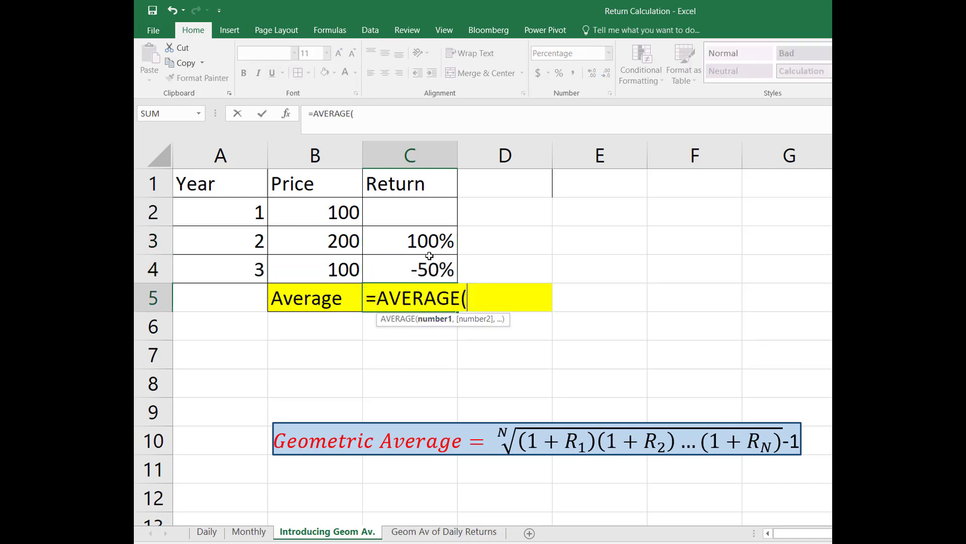
left_click_drag(426, 243, 427, 268)
key("Return")
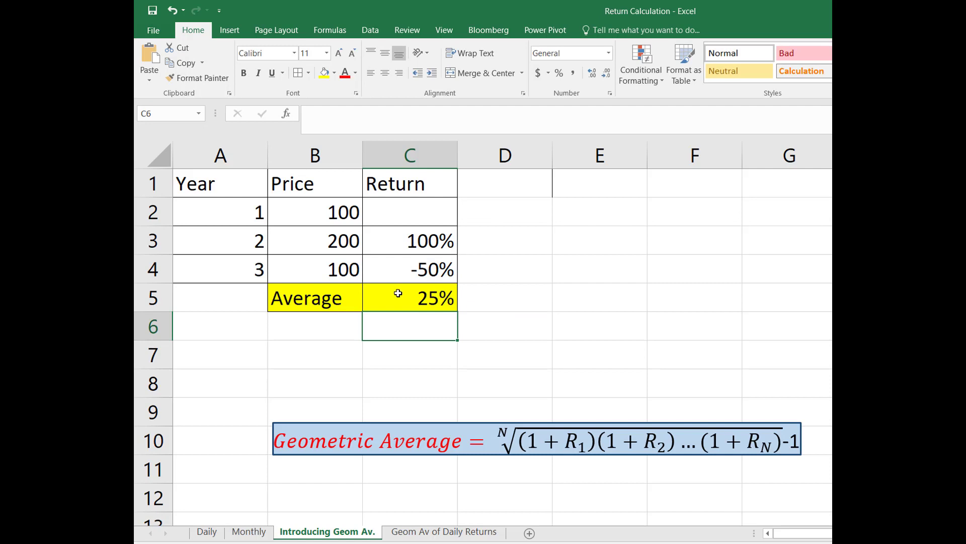
left_click(343, 211)
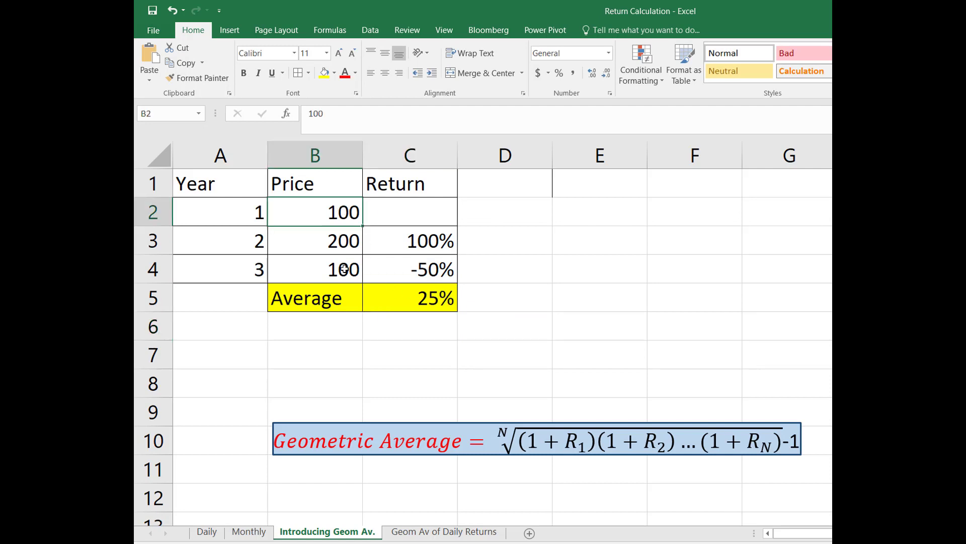
left_click(346, 265)
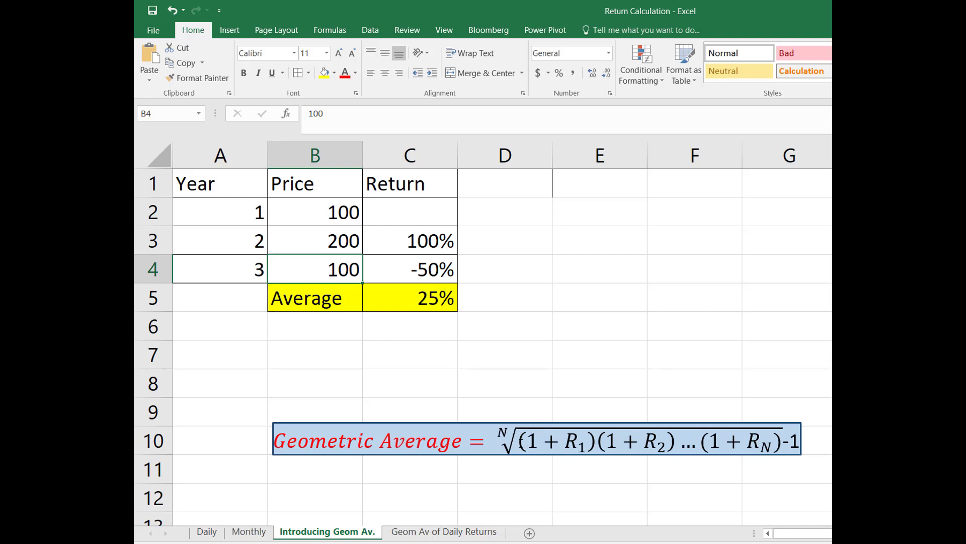
left_click_drag(521, 443, 597, 446)
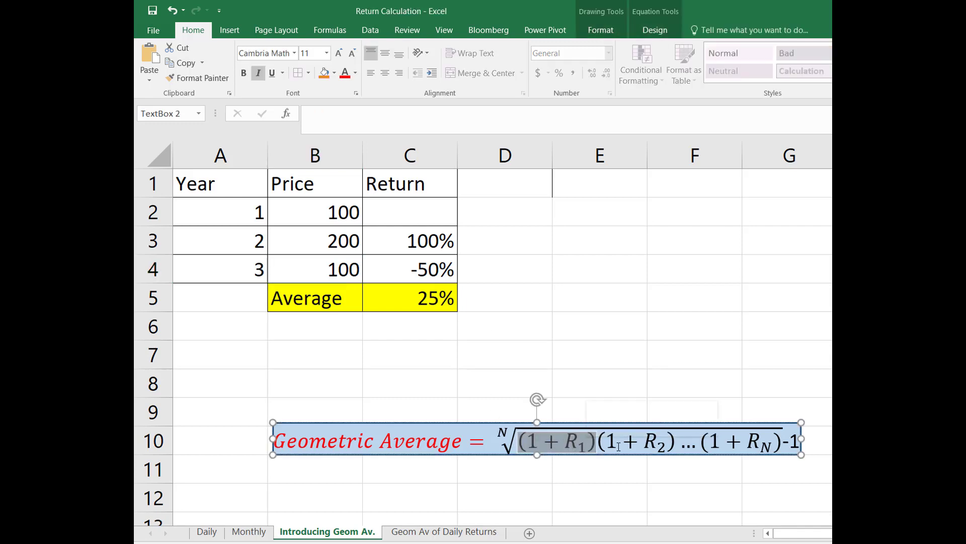
left_click(618, 446)
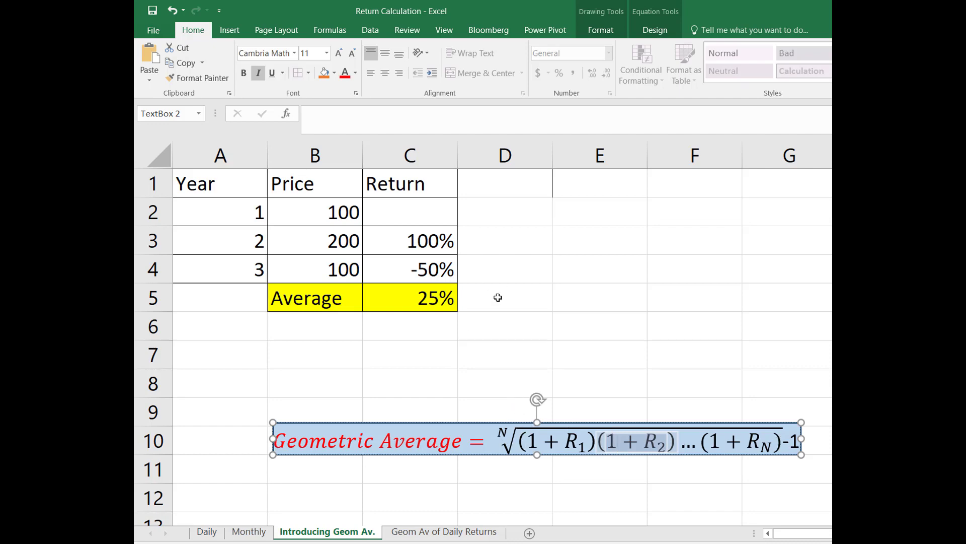
Add the header '1+Return' in cell D1
left_click(491, 185)
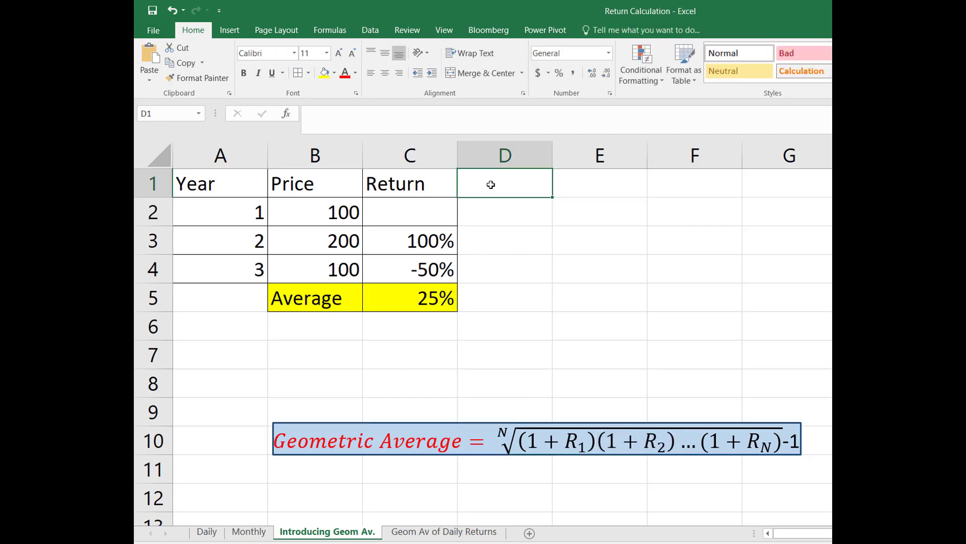
double_click(491, 184)
type("1")
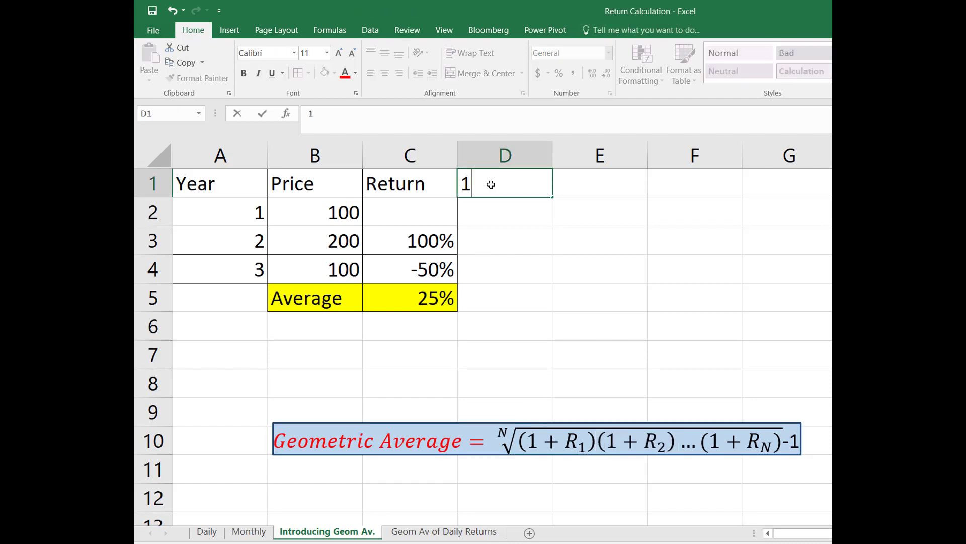
type("+Return")
key("Return")
Enter =1+C3 in D3 and fill it down to D4, giving 200% and 50%
key("Down")
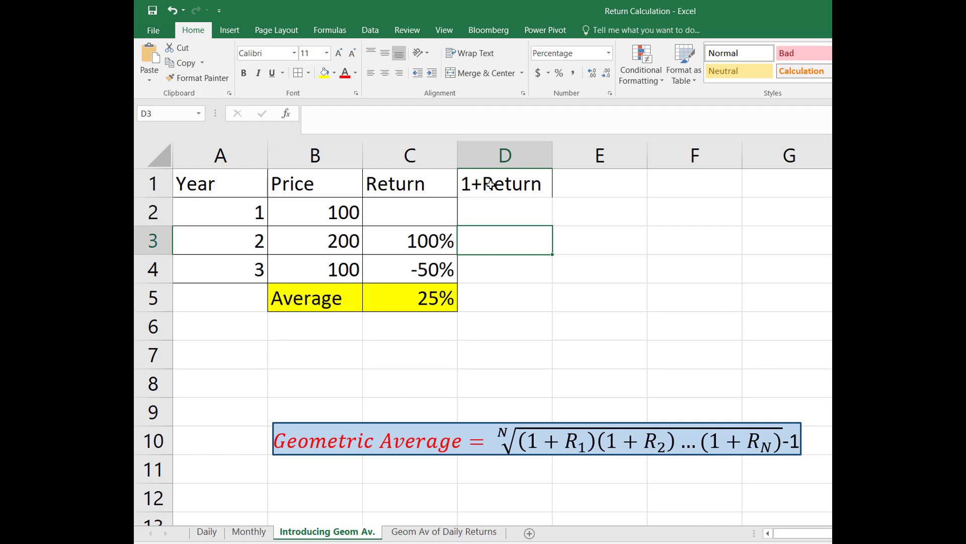
type("=1+")
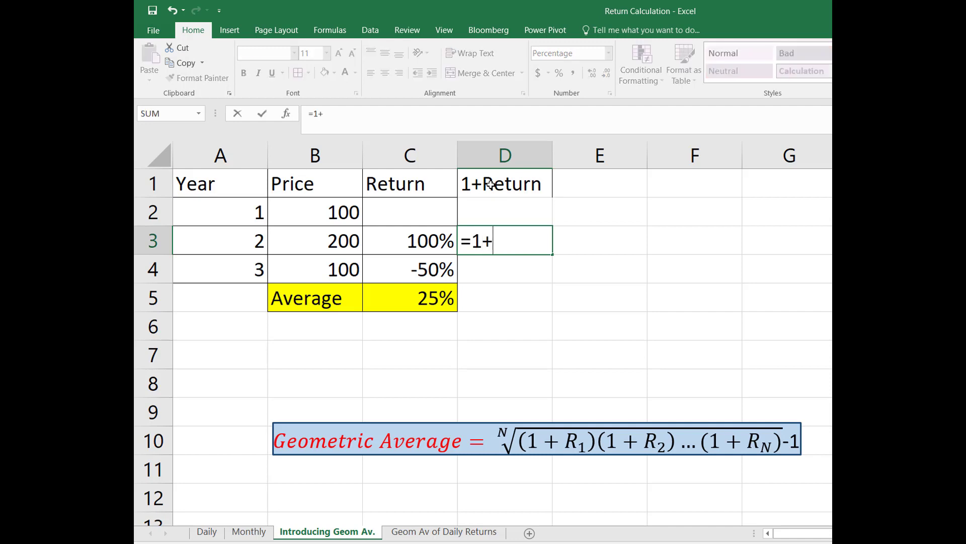
left_click(405, 240)
key("Return")
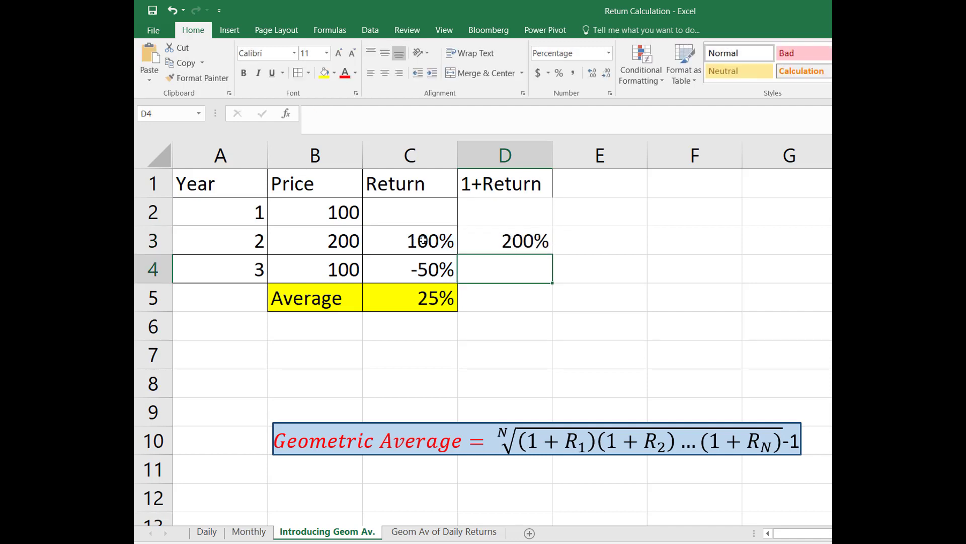
left_click(479, 238)
left_click_drag(554, 254, 556, 286)
key("Down")
key("Down")
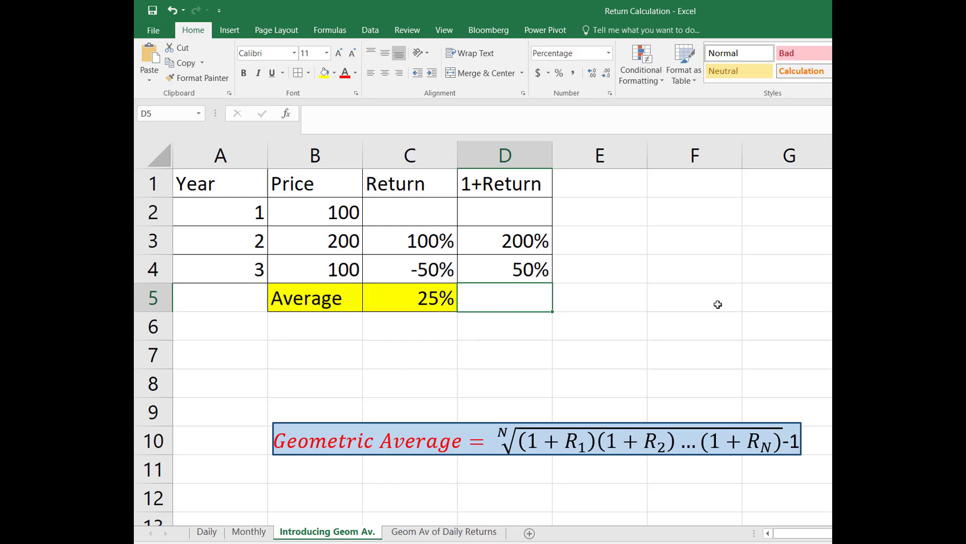
Multiply the two growth factors (200% and 50%) in E4, giving 100%
key("Right")
key("Up")
type("=")
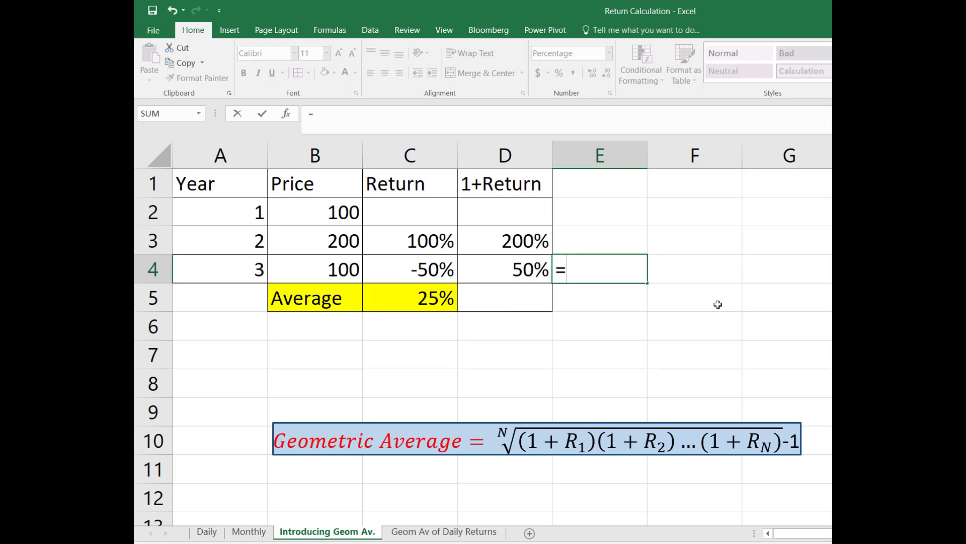
key("Up")
key("Left")
type("*")
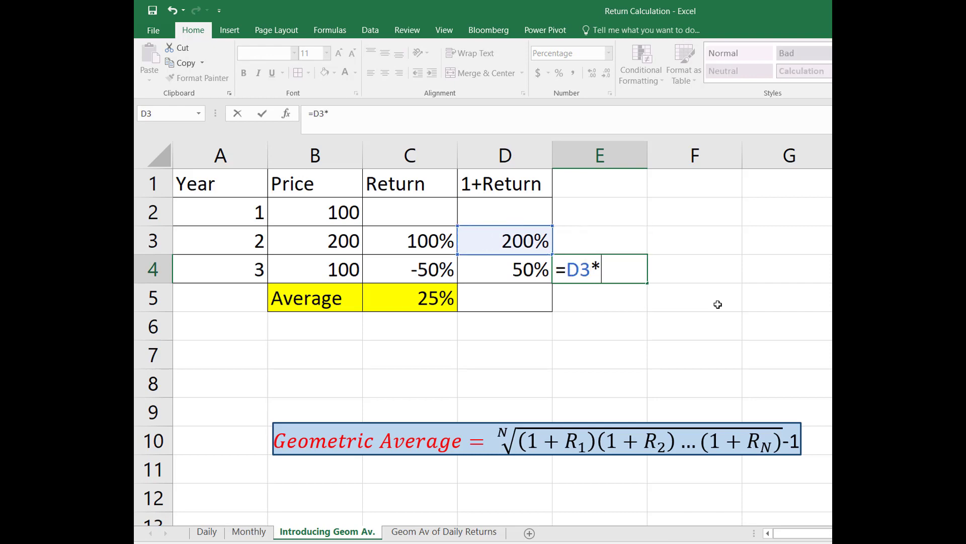
key("Down")
key("Return")
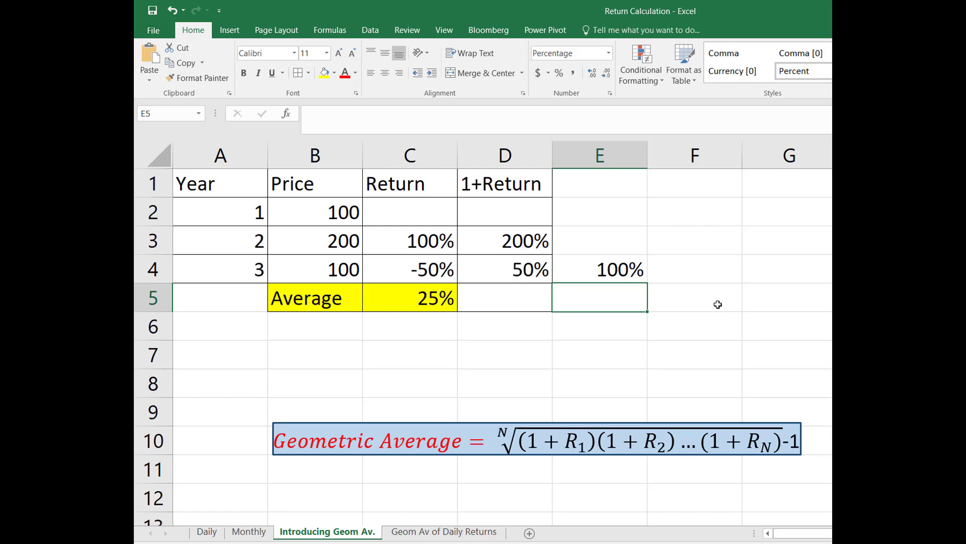
Enter =E4^(1/2) in E5 as the square root of the product
type("=")
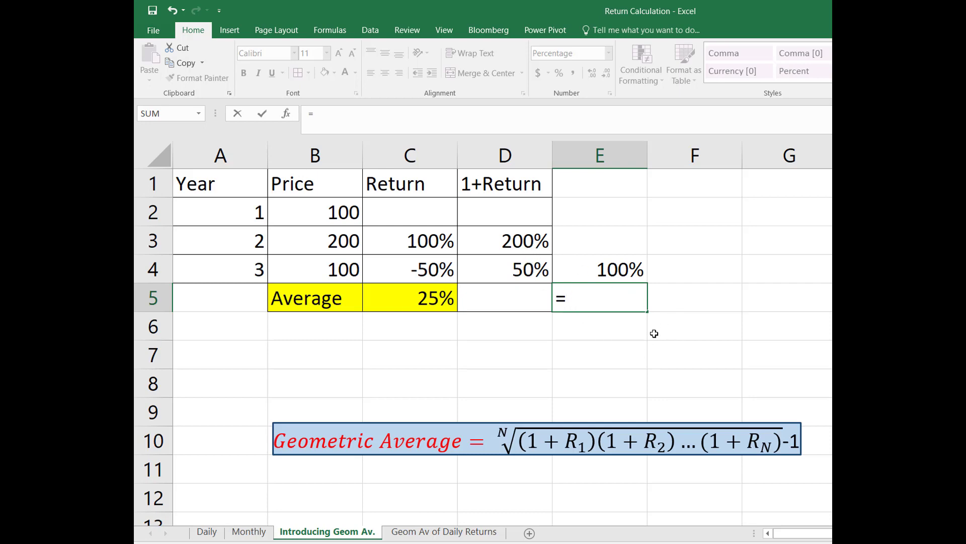
left_click(643, 273)
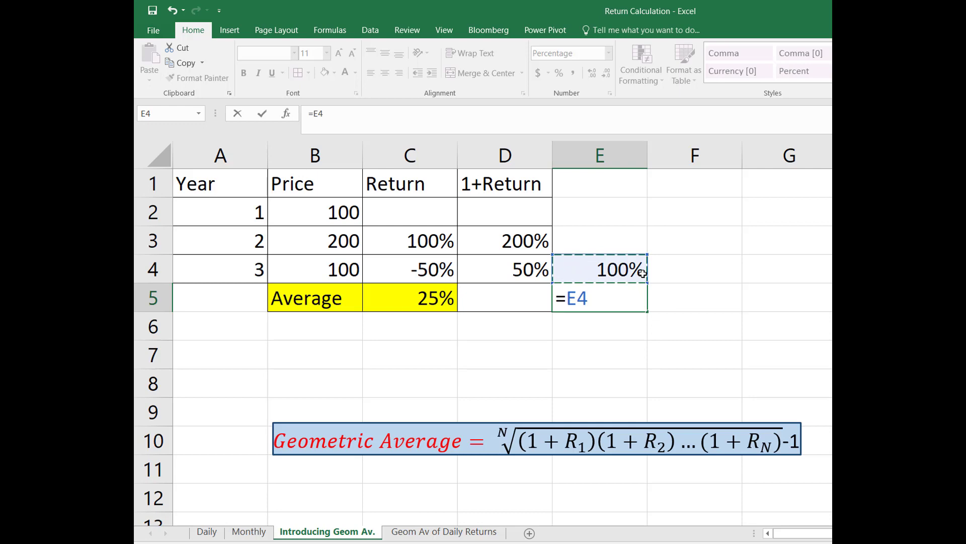
type("^(1/2")
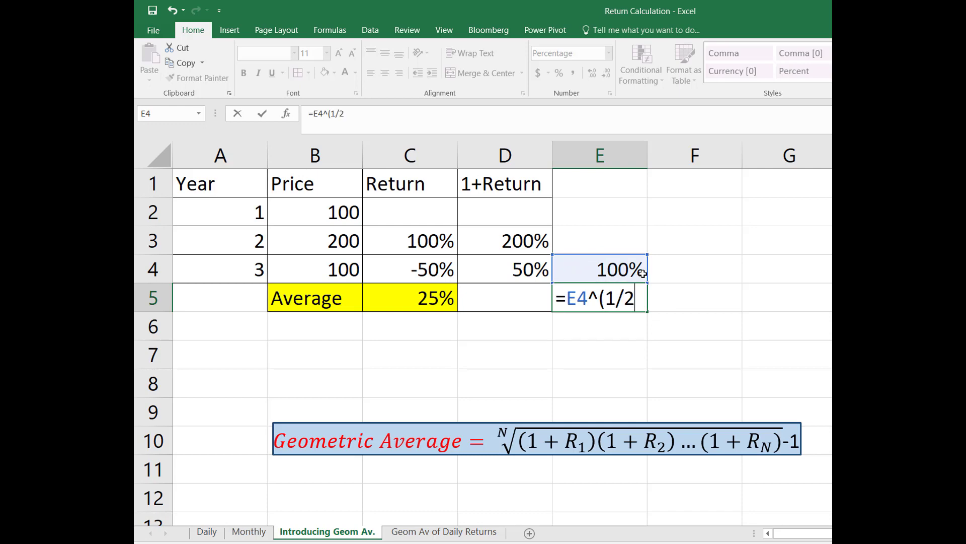
type(")")
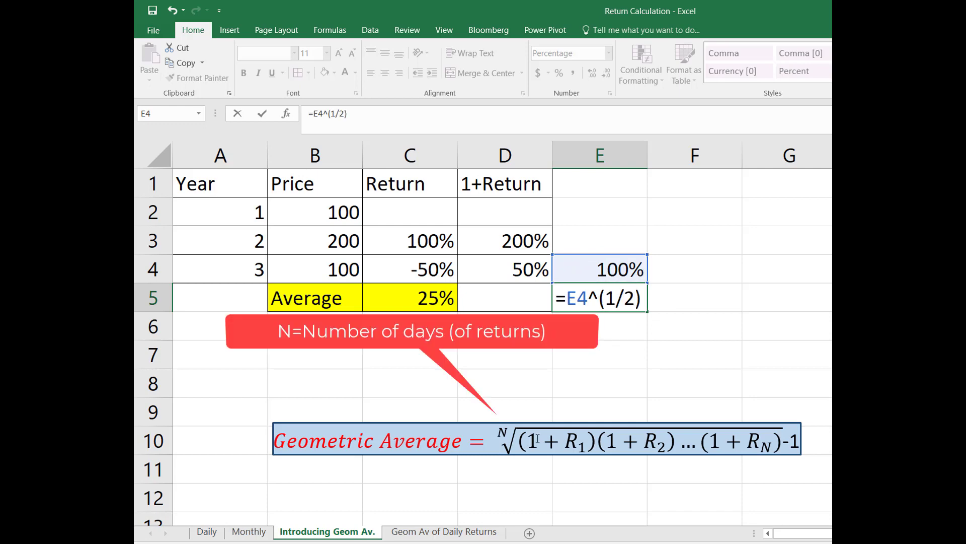
left_click(507, 428)
left_click_drag(507, 428, 499, 429)
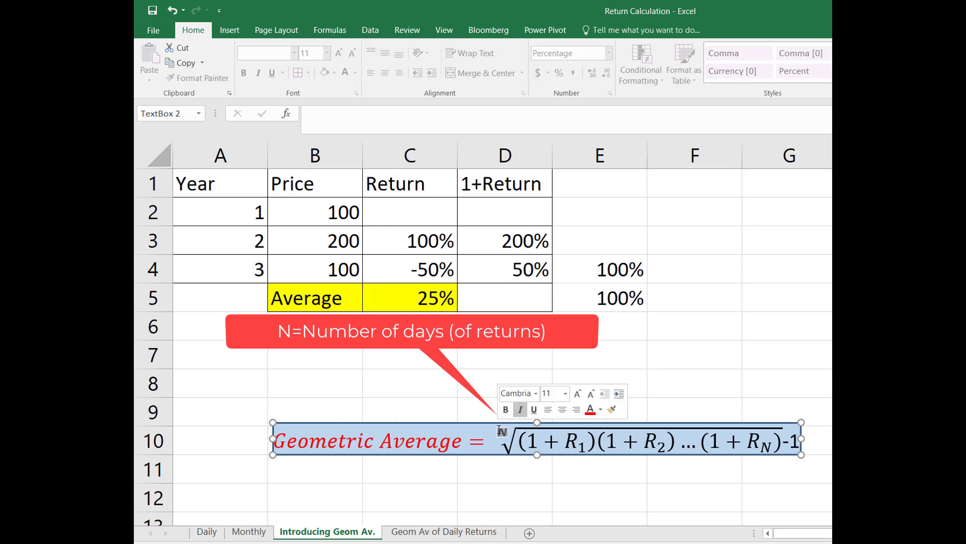
left_click(595, 296)
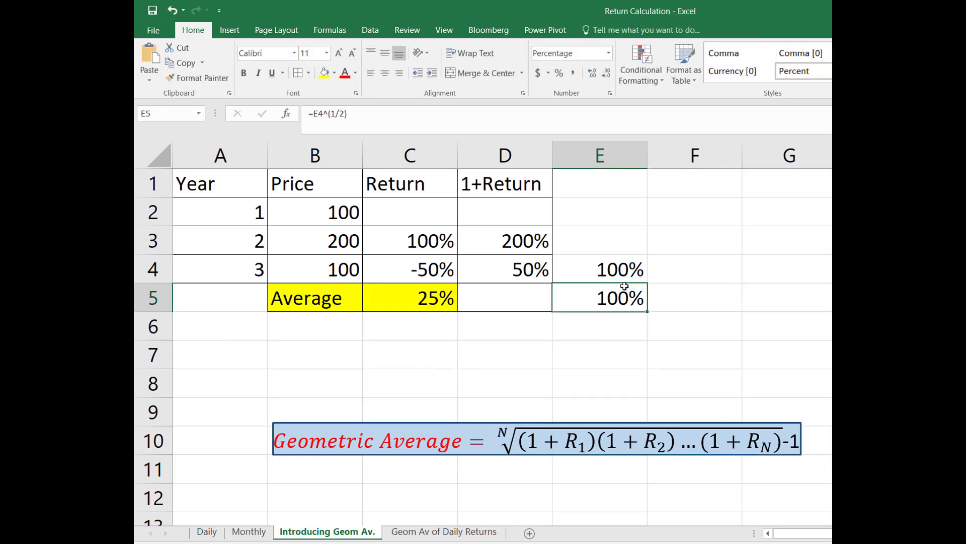
double_click(623, 294)
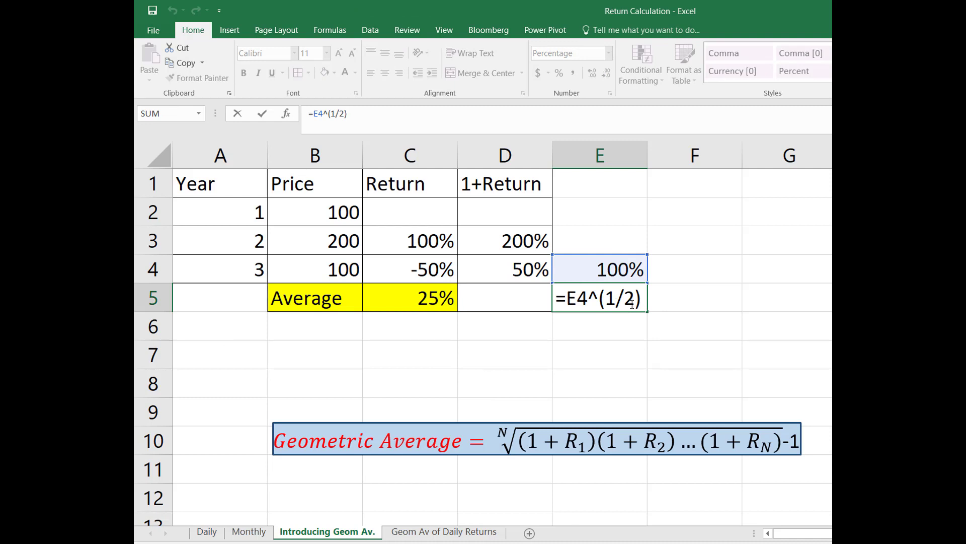
key("Return")
Change E5's formula to =E4^(1/2)-1, giving 0%
key("Up")
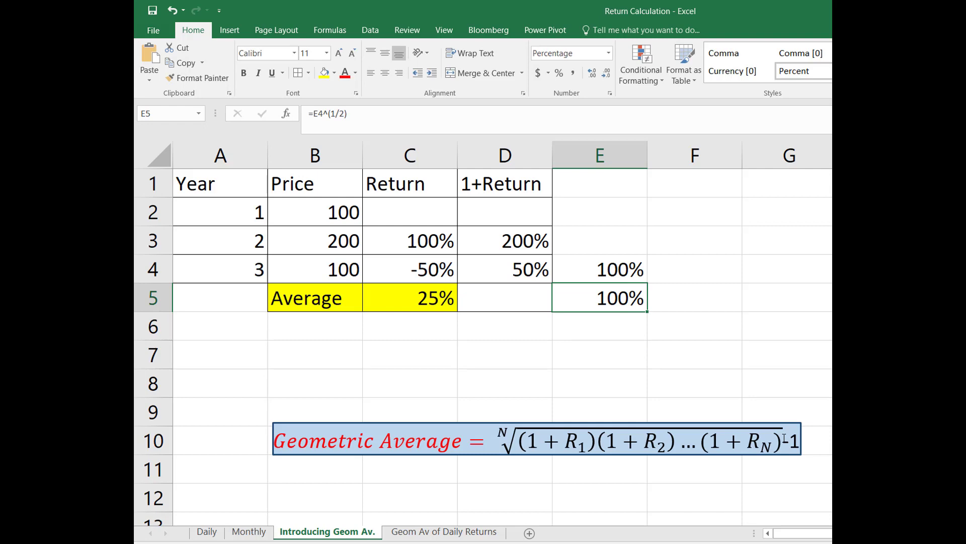
left_click(460, 115)
type("-1")
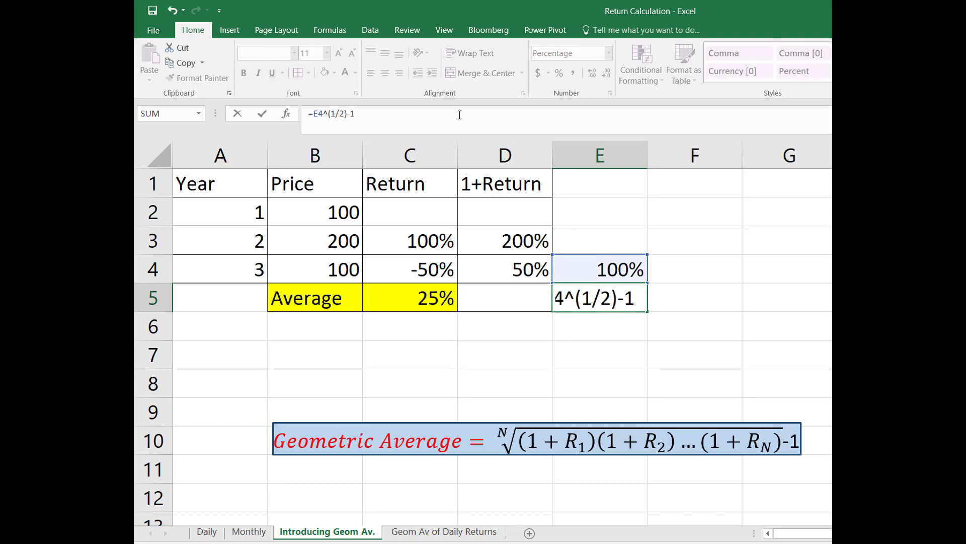
key("Return")
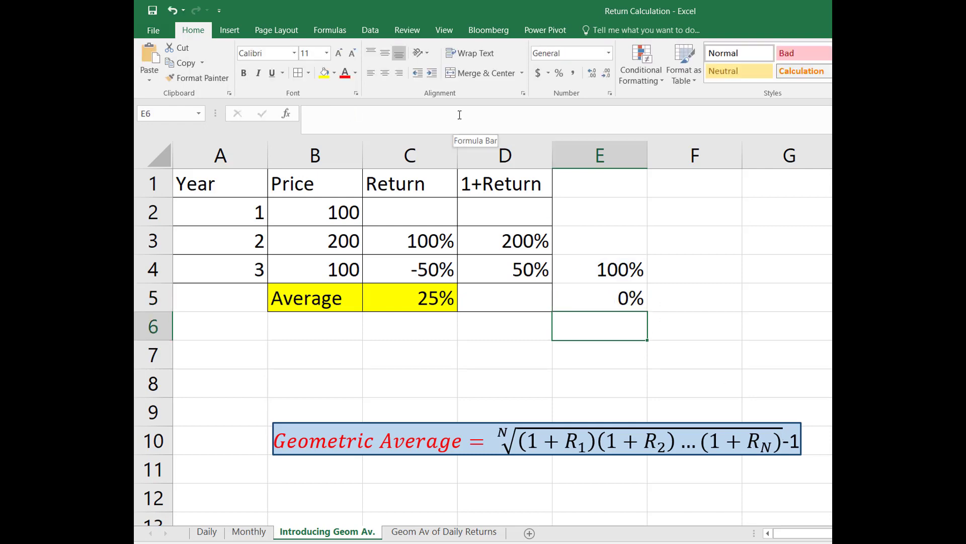
Fill E5:F5 yellow and label F5 'Geom Av'
left_click(586, 288)
left_click_drag(585, 289, 705, 296)
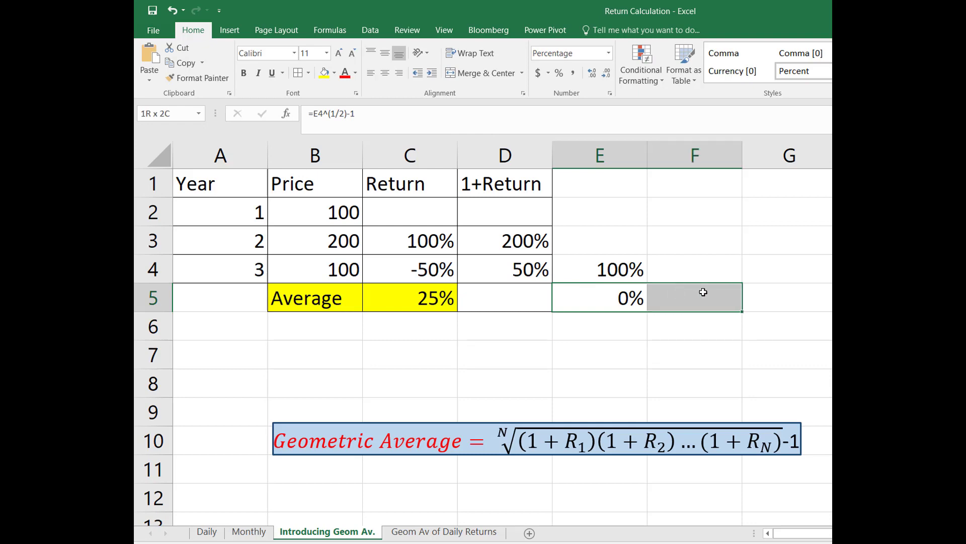
left_click(325, 76)
left_click(694, 303)
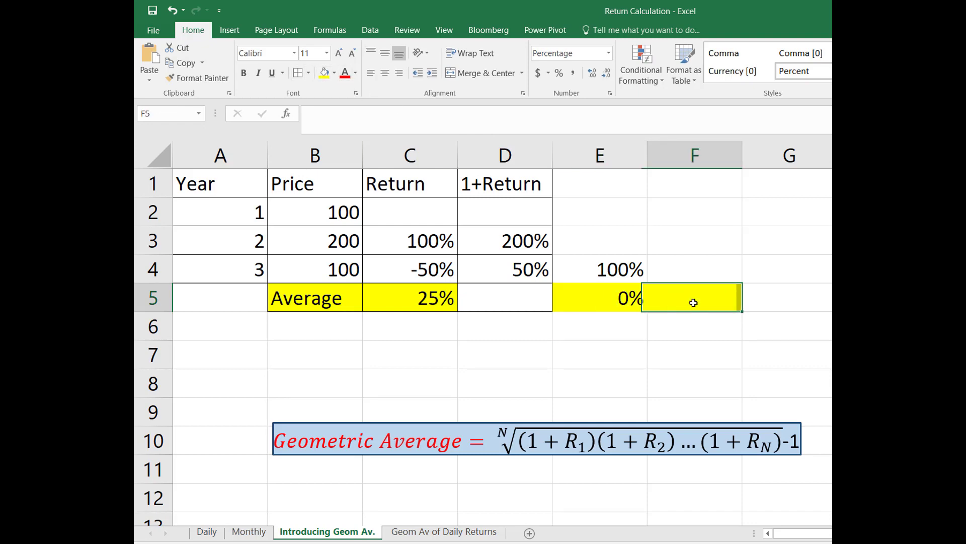
type("Geom")
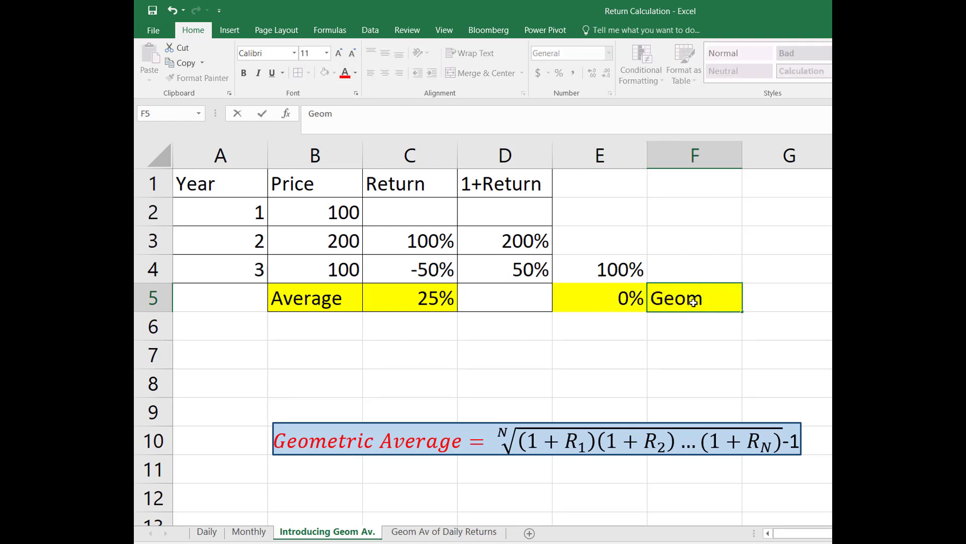
type(" Av")
Enter =GEOMEAN(D3:D4)-1 in D5, giving 0.00%, and compare it with E5
left_click(528, 299)
type("=g")
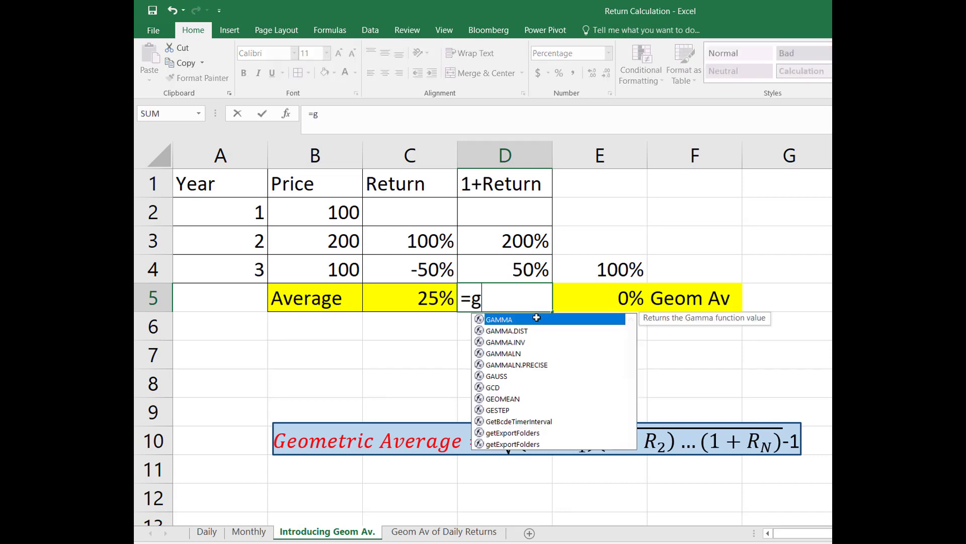
type("eom")
key("Tab")
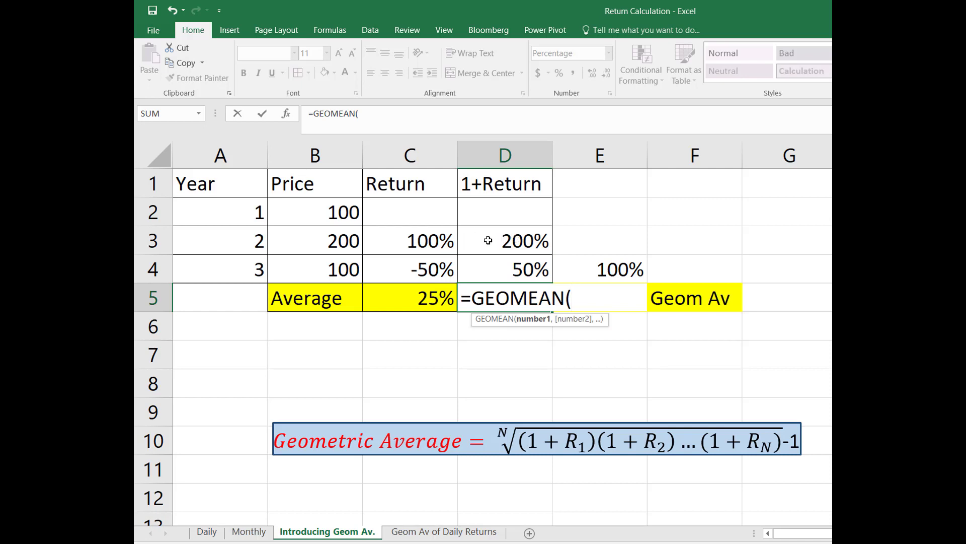
left_click_drag(488, 240, 493, 269)
type(")")
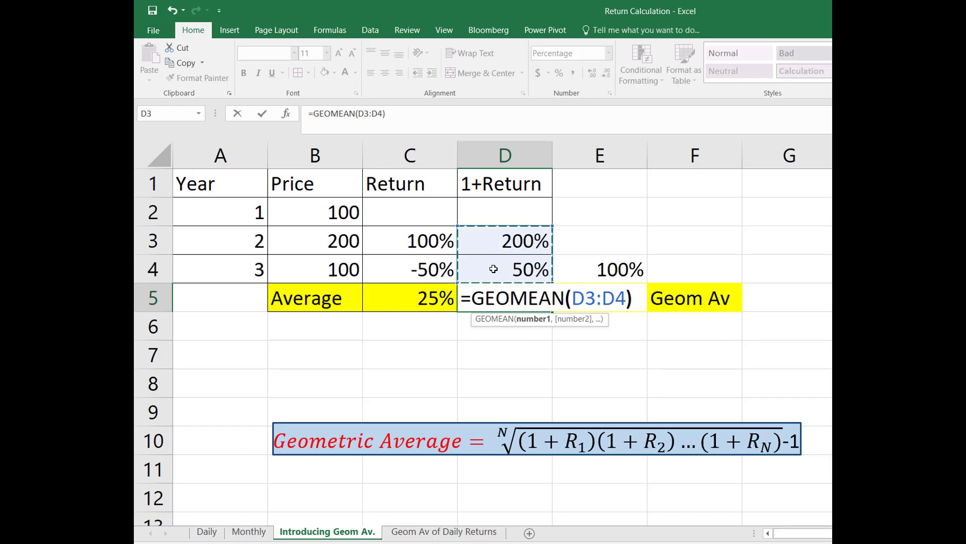
type("-1")
key("Return")
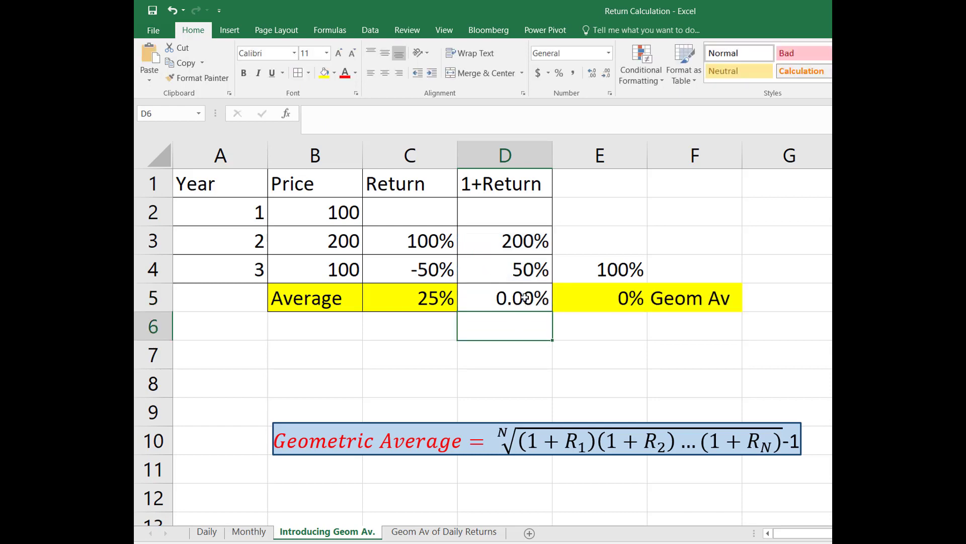
left_click_drag(525, 298, 604, 297)
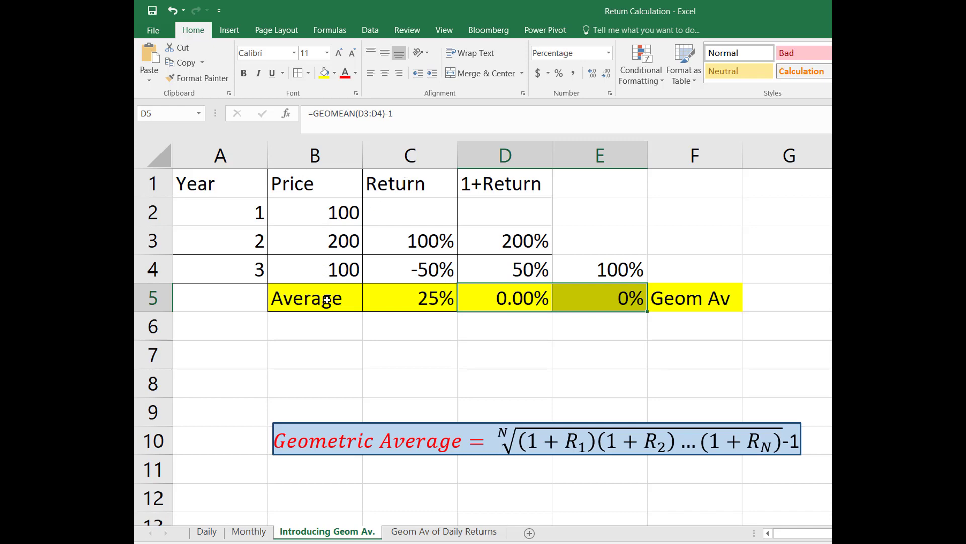
On the Geom Av of Daily Returns sheet, enter =1+C3 in D3 and fill it to row 253
left_click(443, 533)
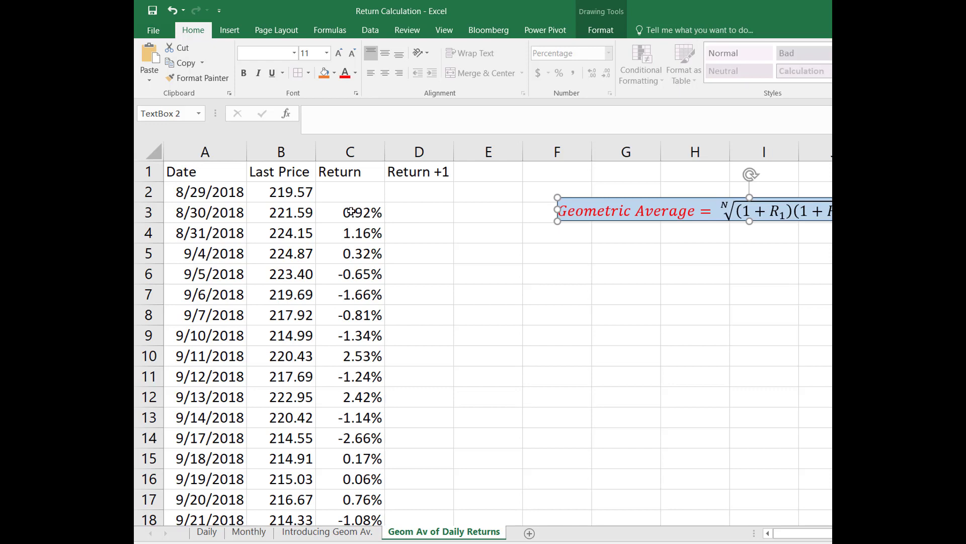
left_click(410, 215)
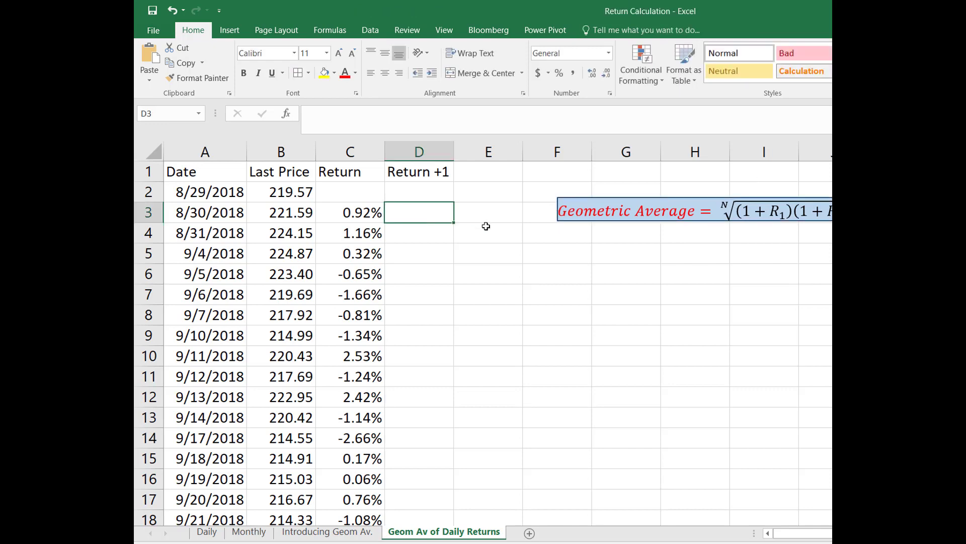
type("=1+")
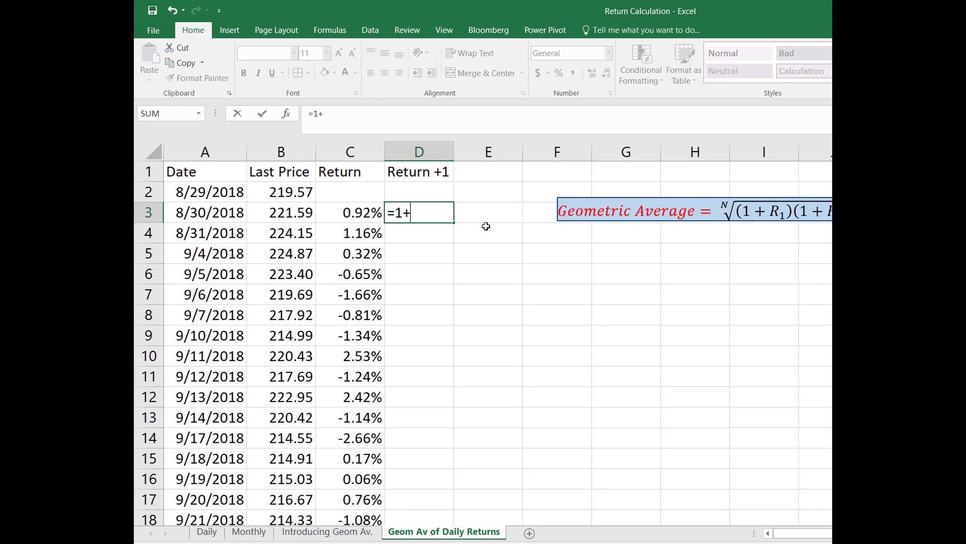
key("Left")
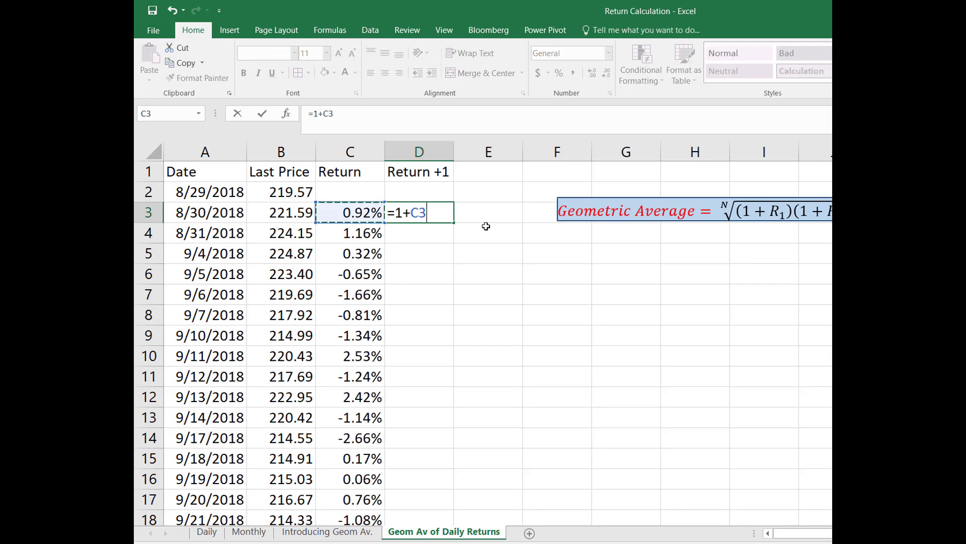
key("Return")
left_click(441, 211)
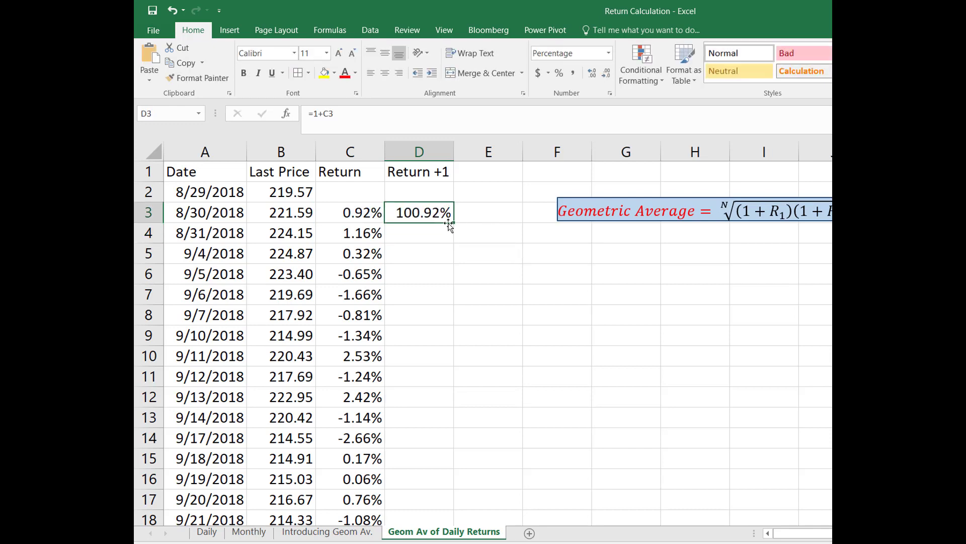
double_click(453, 223)
scroll(360, 484, "down", 20)
scroll(361, 484, "down", 3)
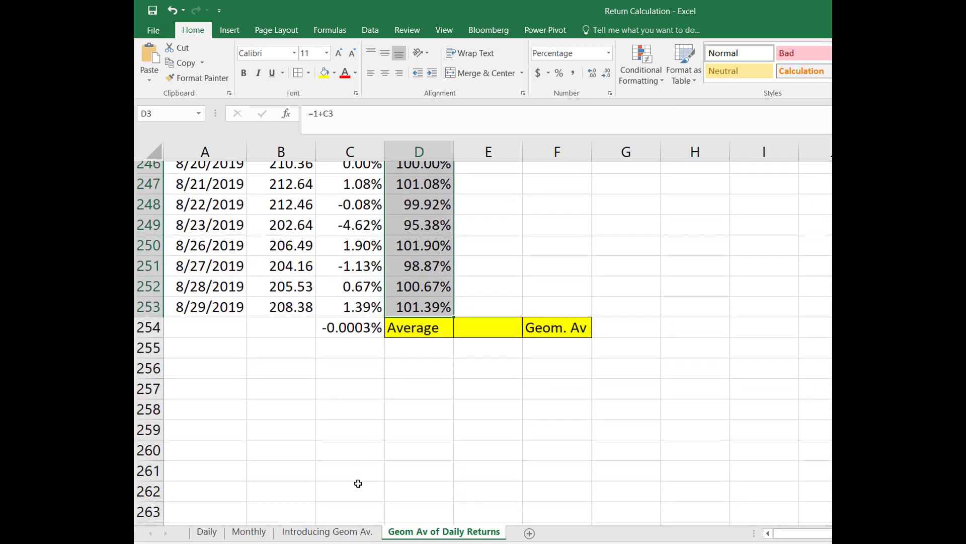
Enter =GEOMEAN(D3:D253) in E254
left_click(343, 254)
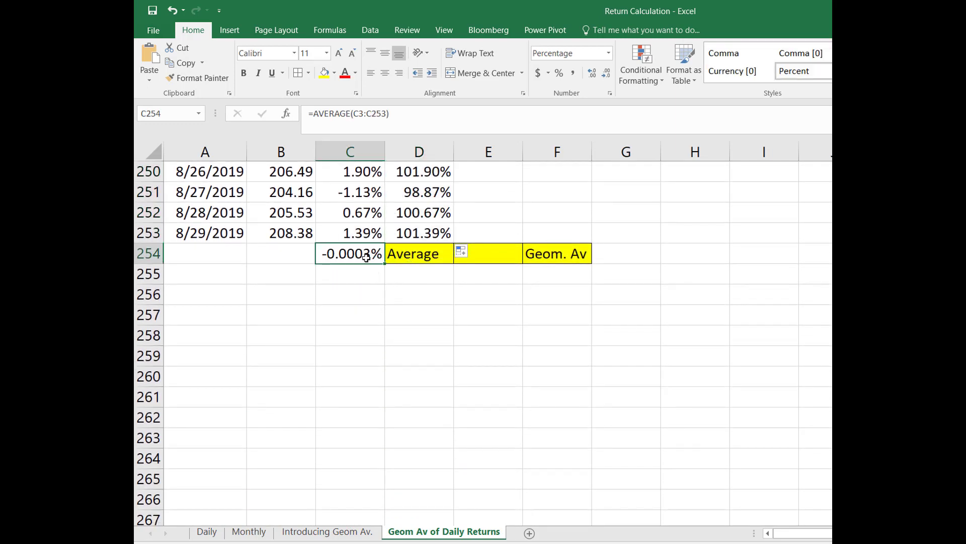
left_click(501, 253)
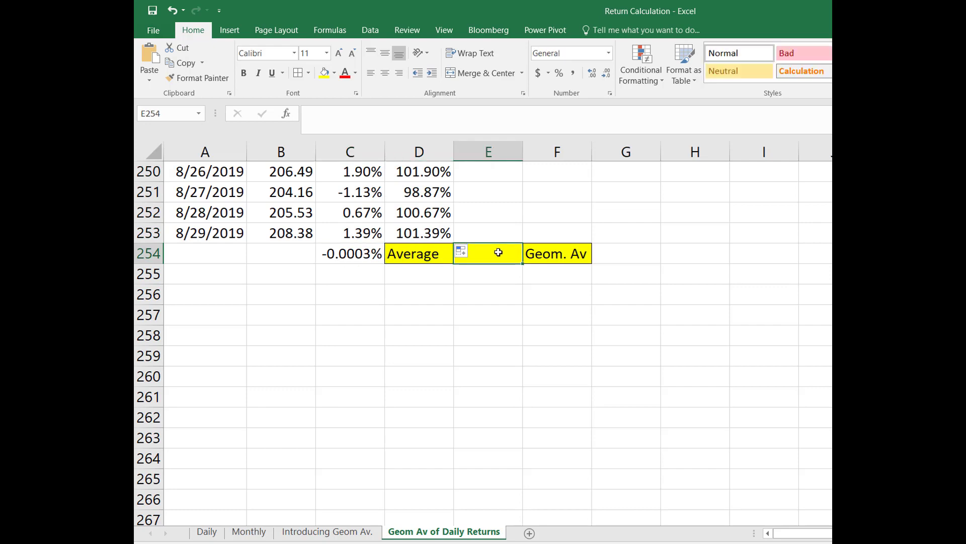
type("=geom")
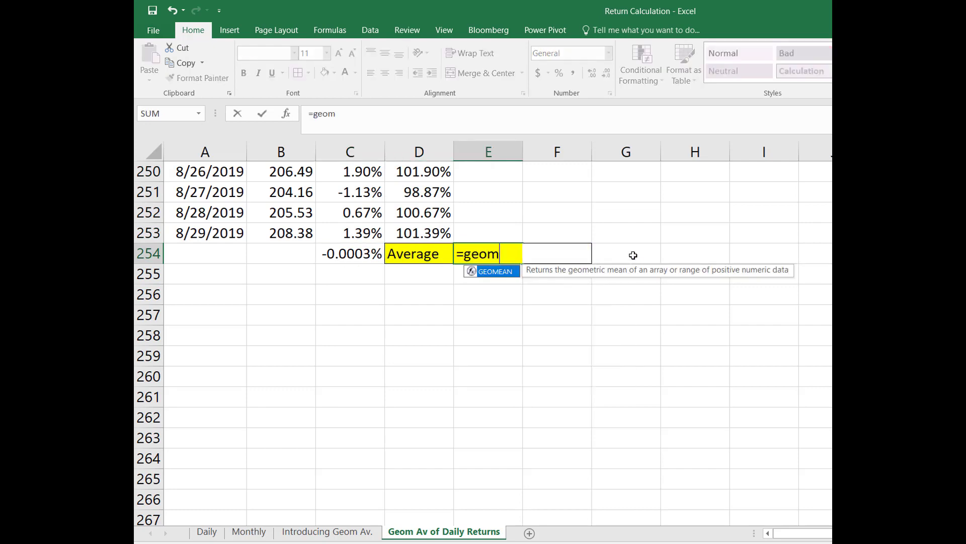
key("Tab")
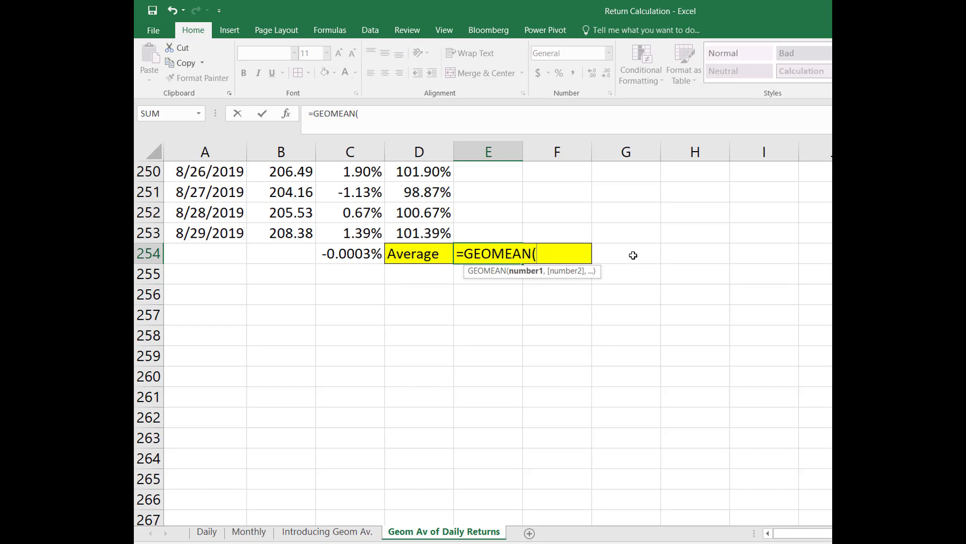
key("Up")
key("Left")
key("ctrl+shift+Up")
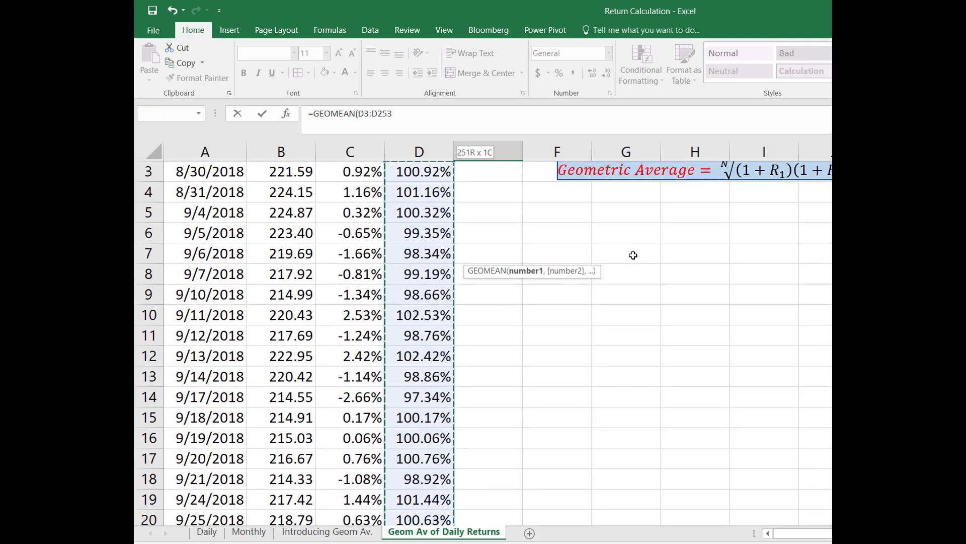
type(")")
key("Return")
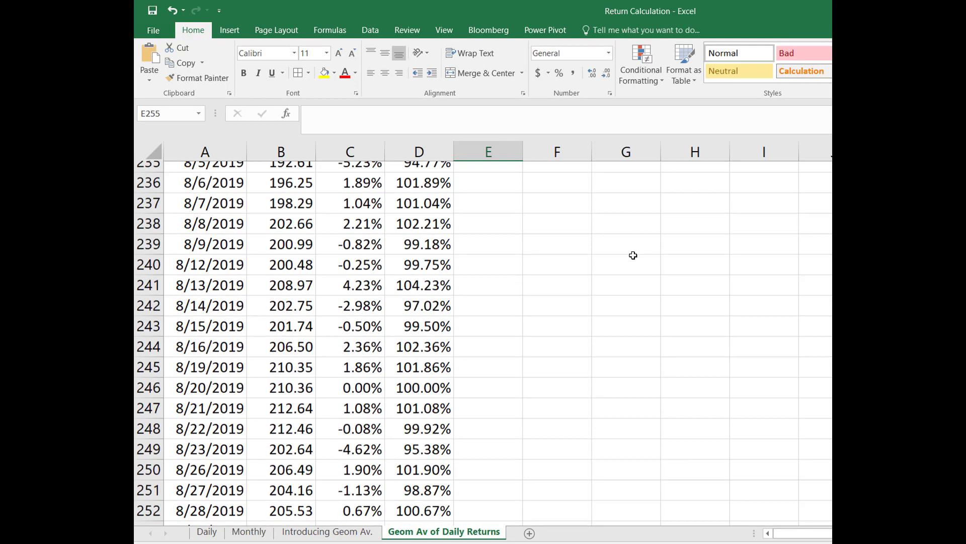
Subtract 1 in E254's formula, giving a geometric average daily return of -0.0208%
left_click(498, 477)
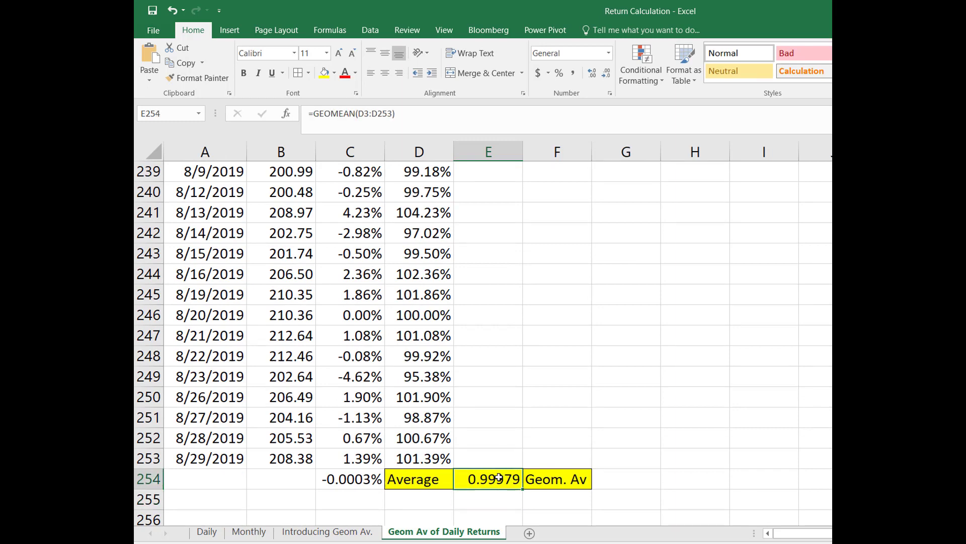
left_click(422, 114)
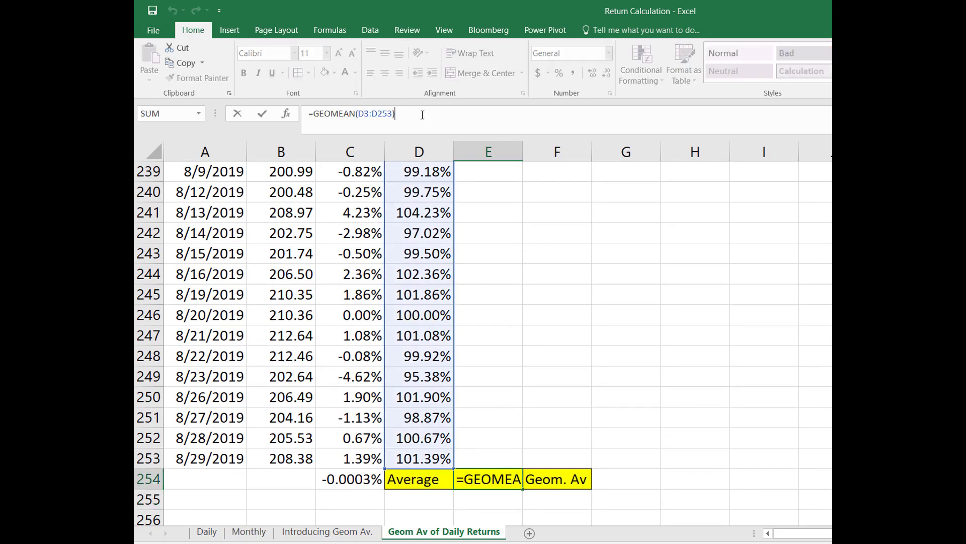
type("-1")
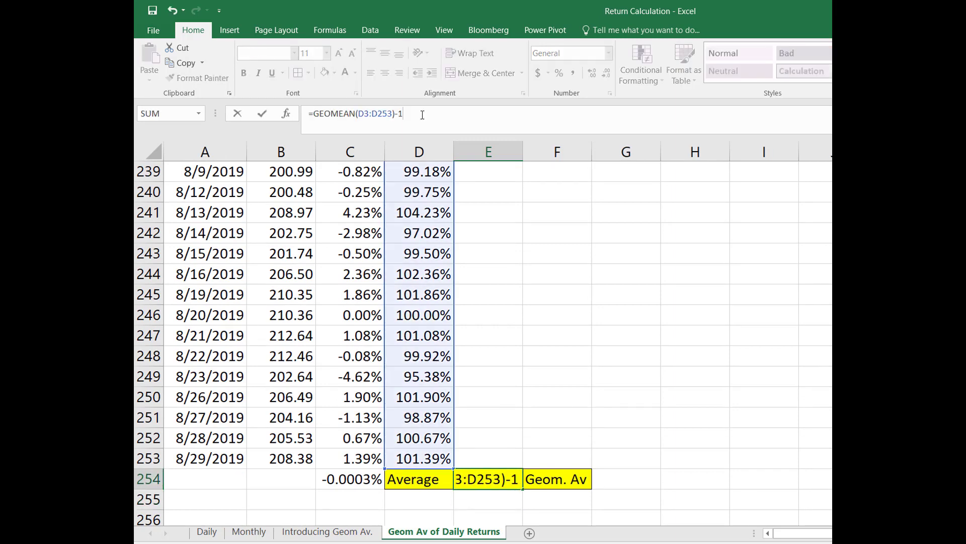
key("ctrl+Return")
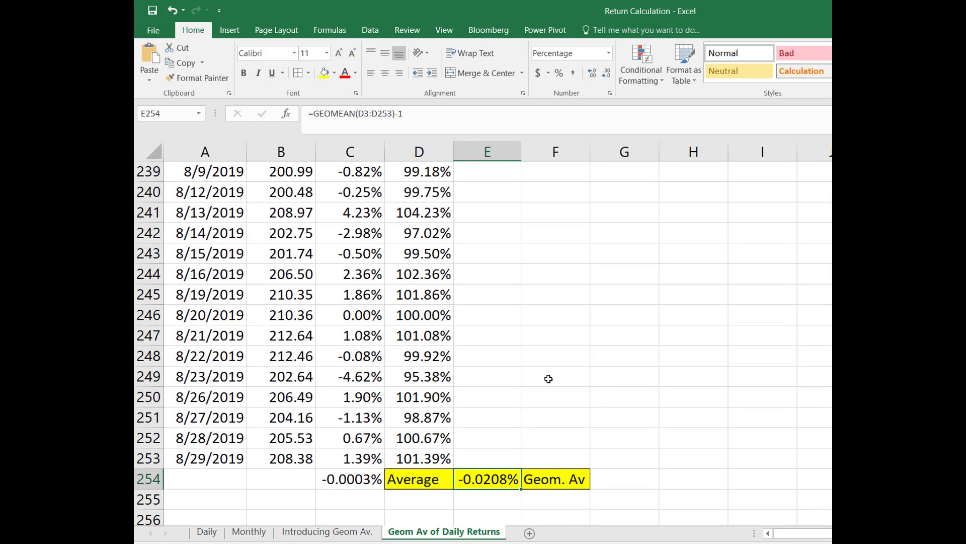